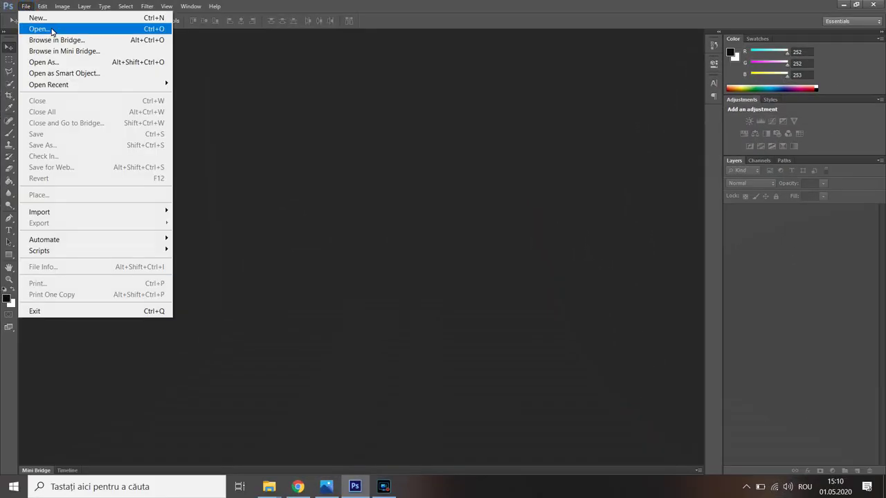
Open the party photo Nicoleta.jpg of the woman in the red dress
{"action": "left_click", "coordinate": [54, 30]}
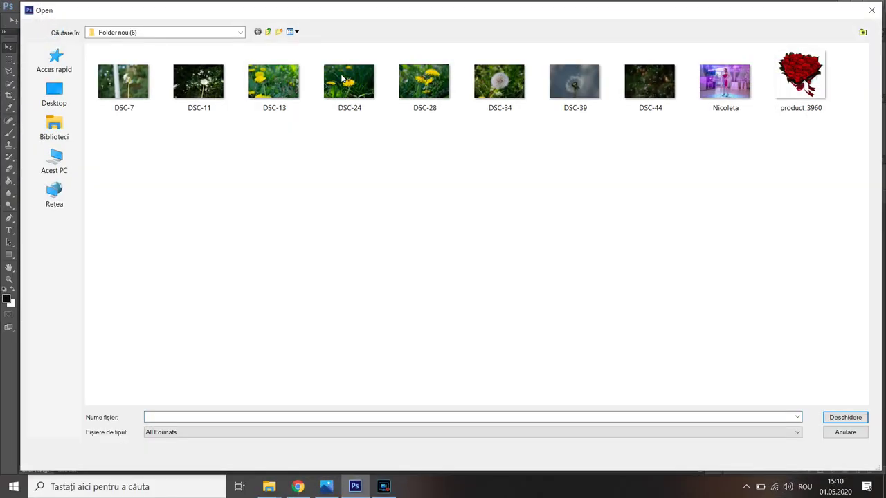
{"action": "left_click", "coordinate": [727, 96]}
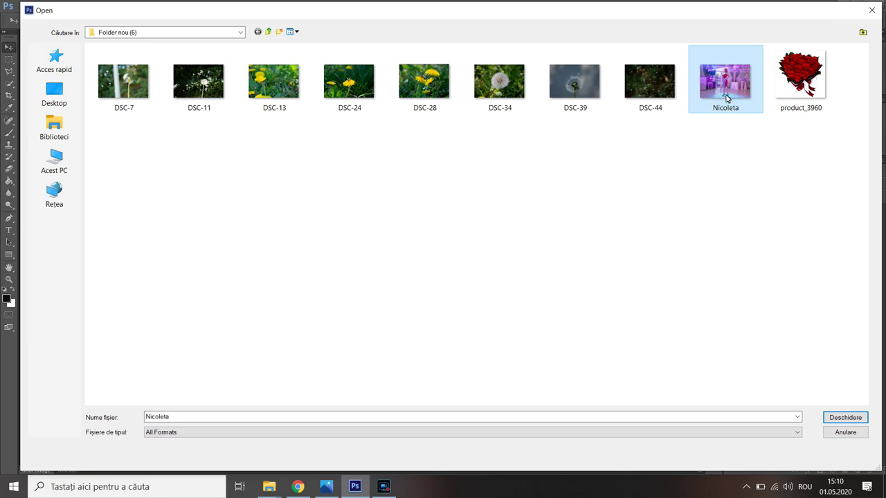
{"action": "left_click", "coordinate": [842, 418]}
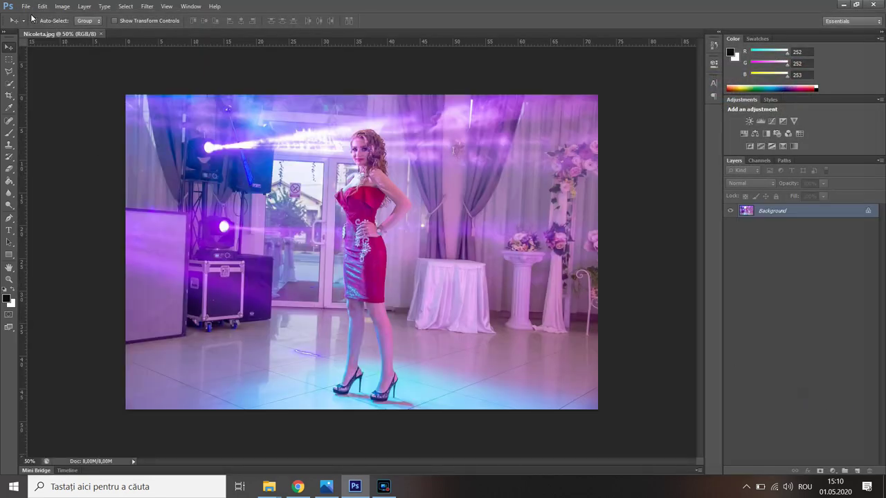
Create a white 40 × 30,5 cm, 300 pixels/inch document and fit it to the screen
{"action": "left_click", "coordinate": [26, 6]}
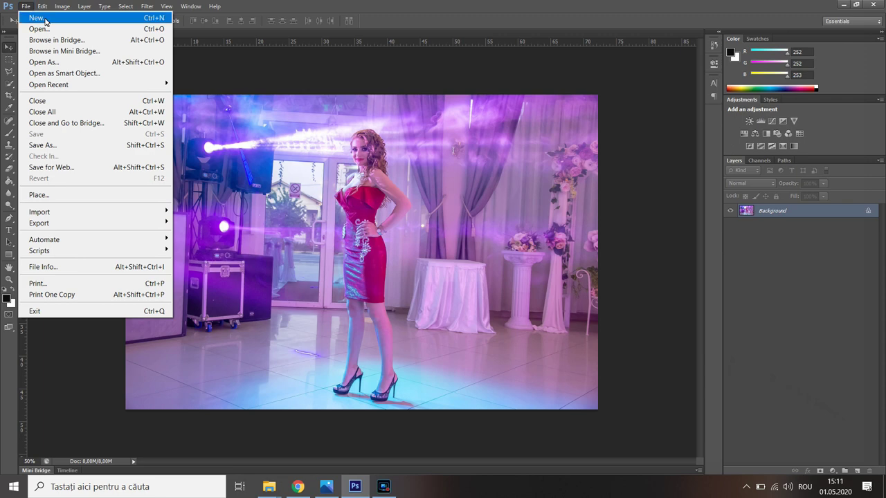
{"action": "left_click", "coordinate": [45, 20]}
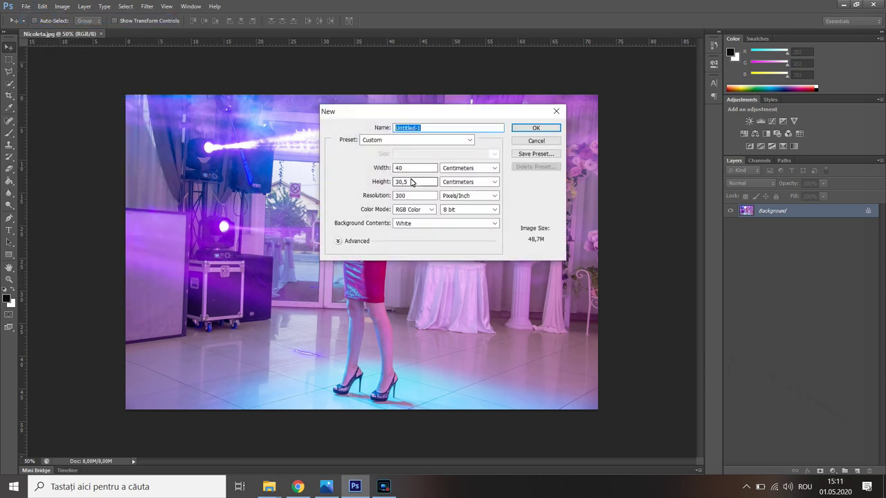
{"action": "left_click", "coordinate": [540, 129]}
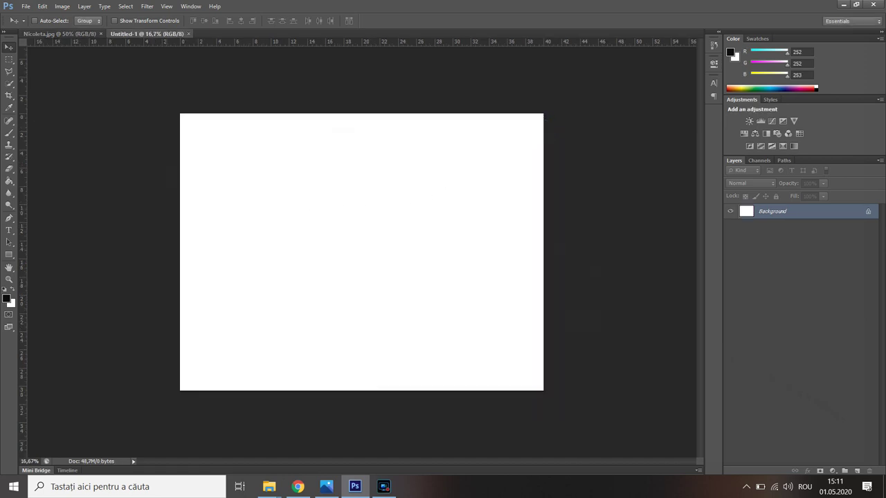
{"action": "left_click", "coordinate": [7, 281]}
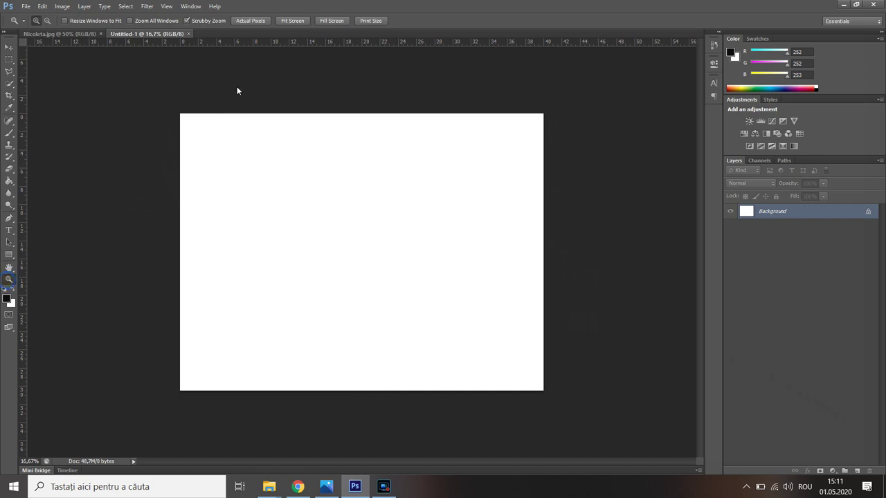
{"action": "left_click", "coordinate": [292, 21]}
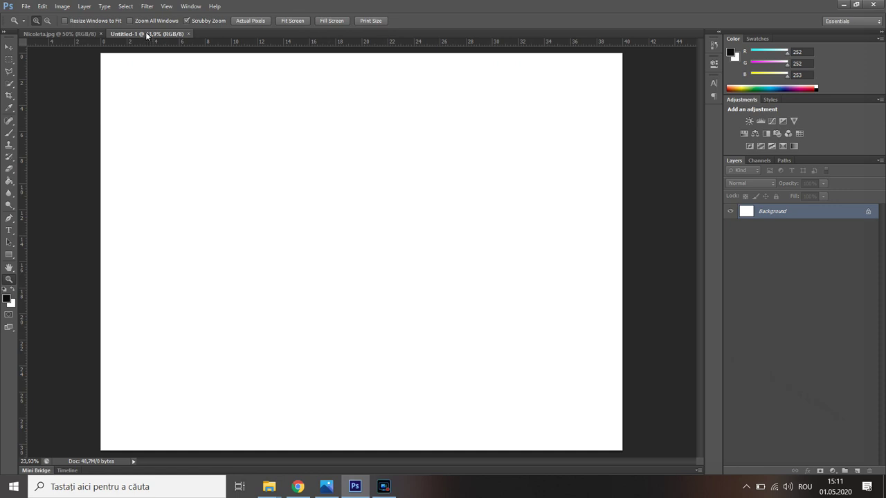
Drag the party photo onto the Untitled-1 canvas as a new layer
{"action": "left_click", "coordinate": [62, 34]}
{"action": "left_click", "coordinate": [9, 49]}
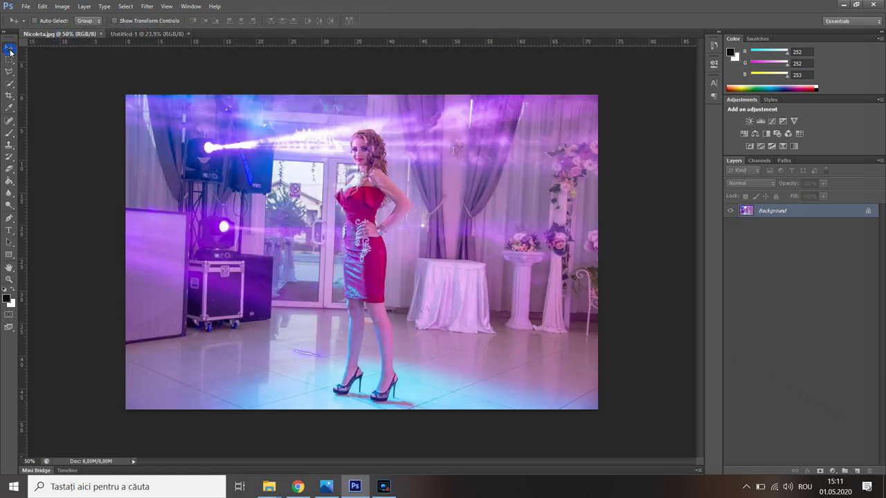
{"action": "left_click_drag", "start_coordinate": [330, 272], "coordinate": [141, 40]}
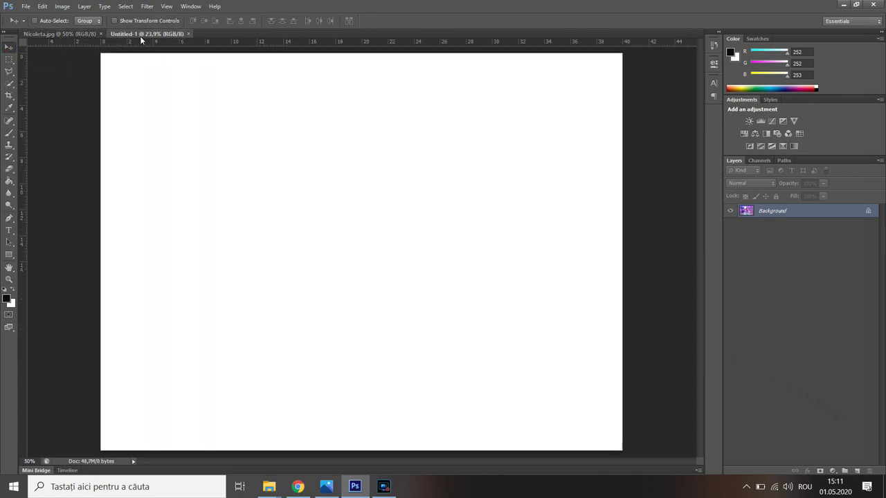
{"action": "mouse_move", "coordinate": [140, 36]}
{"action": "left_mouse_down"}
{"action": "mouse_move", "coordinate": [247, 289]}
{"action": "mouse_move", "coordinate": [346, 256]}
{"action": "left_mouse_up"}
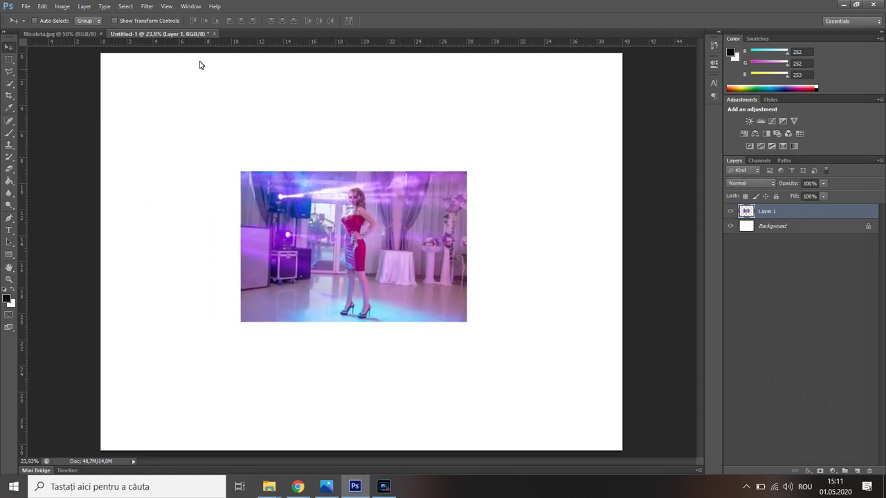
Free Transform the photo layer, enlarging it to about 195%
{"action": "left_click", "coordinate": [43, 8]}
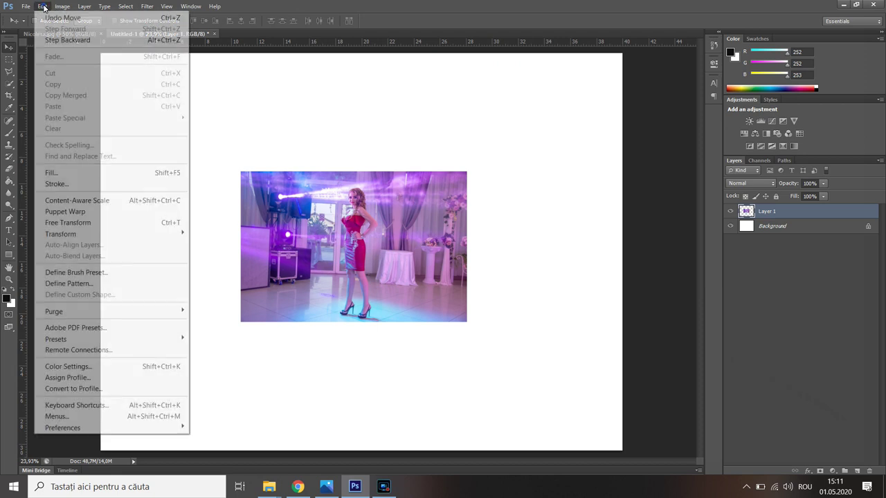
{"action": "left_click", "coordinate": [68, 223]}
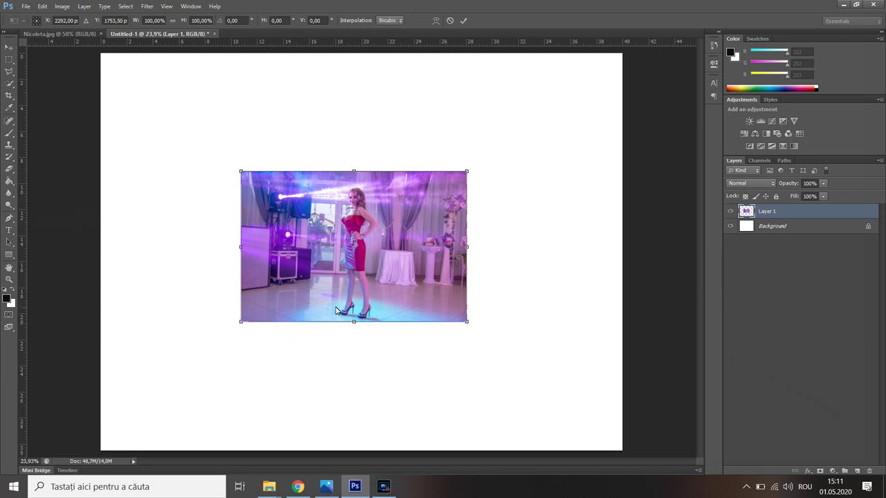
{"action": "left_click_drag", "start_coordinate": [240, 328], "coordinate": [138, 415]}
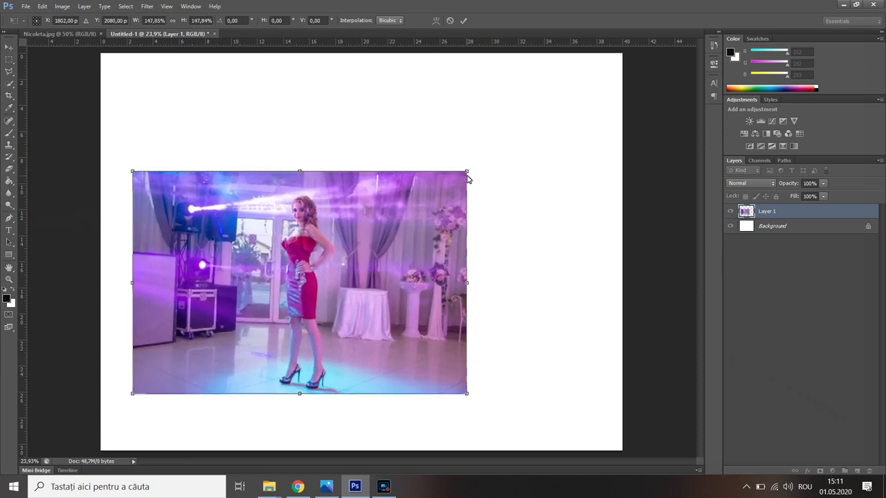
{"action": "left_click_drag", "start_coordinate": [467, 173], "coordinate": [580, 116]}
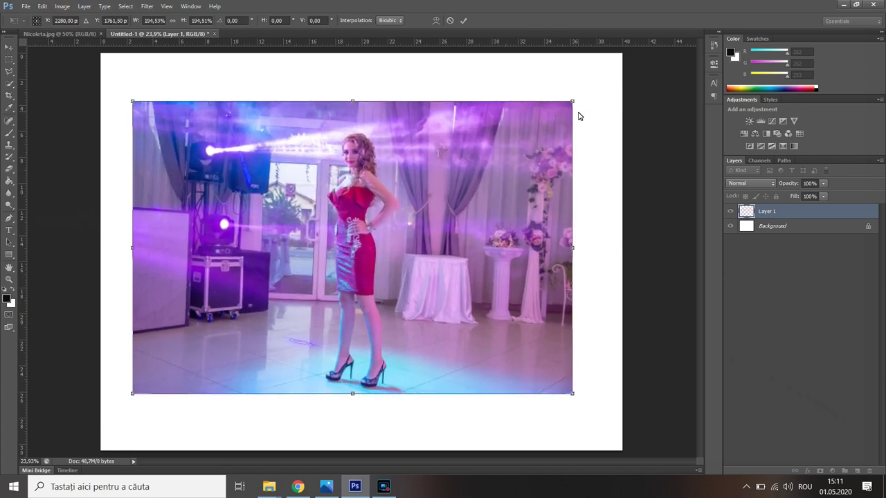
{"action": "left_click", "coordinate": [463, 20]}
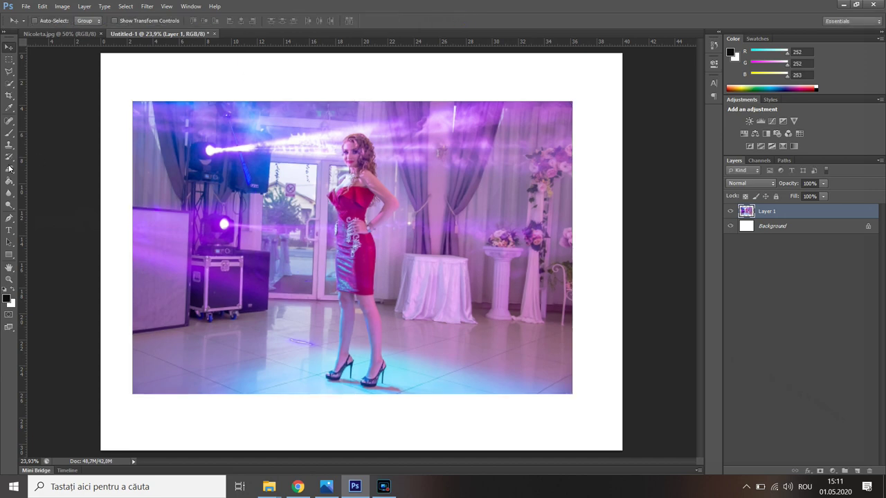
Add a layer mask cropping Layer 1 to a tall rectangle around the woman
{"action": "left_click", "coordinate": [11, 61]}
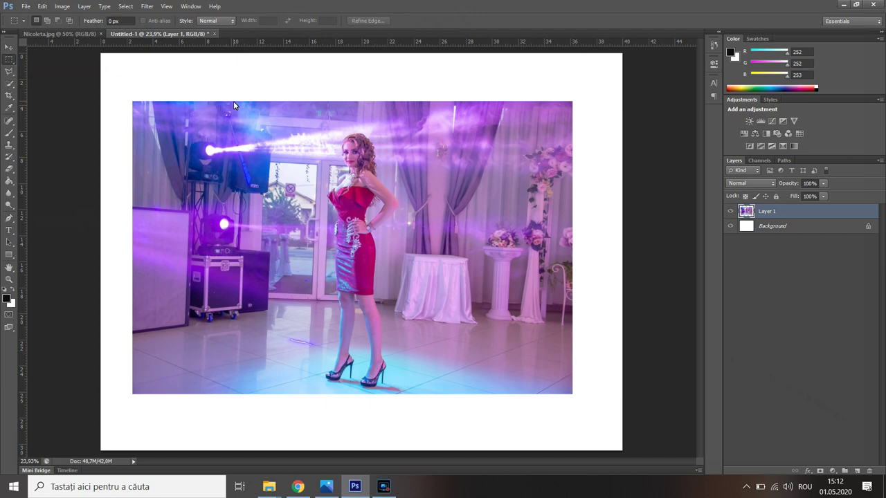
{"action": "mouse_move", "coordinate": [233, 101]}
{"action": "left_mouse_down"}
{"action": "mouse_move", "coordinate": [440, 394]}
{"action": "mouse_move", "coordinate": [493, 392]}
{"action": "left_mouse_up"}
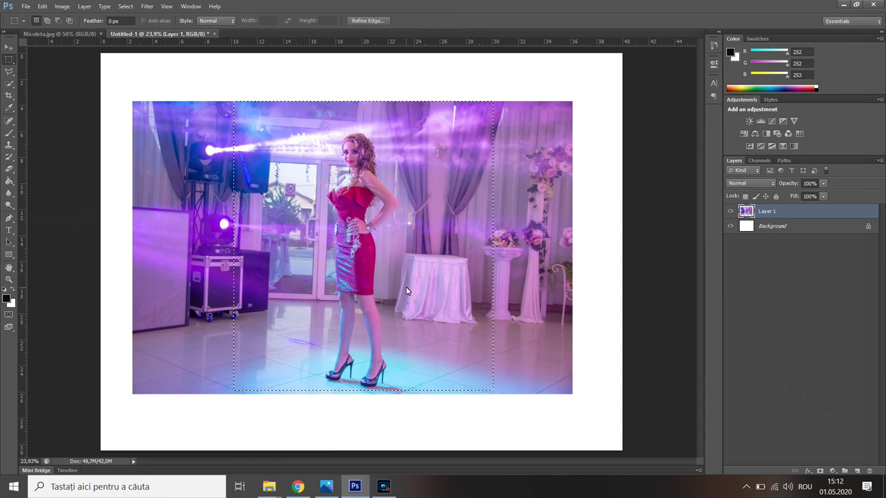
{"action": "left_click_drag", "start_coordinate": [401, 280], "coordinate": [401, 282]}
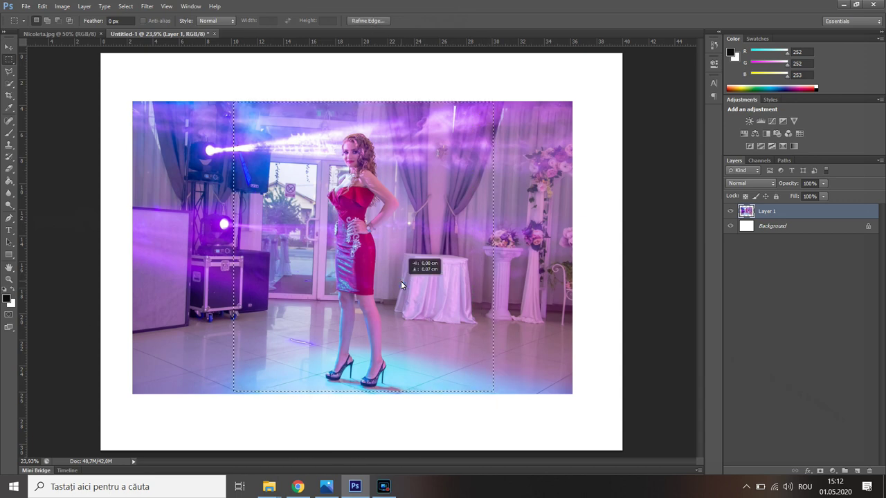
{"action": "left_click_drag", "start_coordinate": [401, 281], "coordinate": [401, 281]}
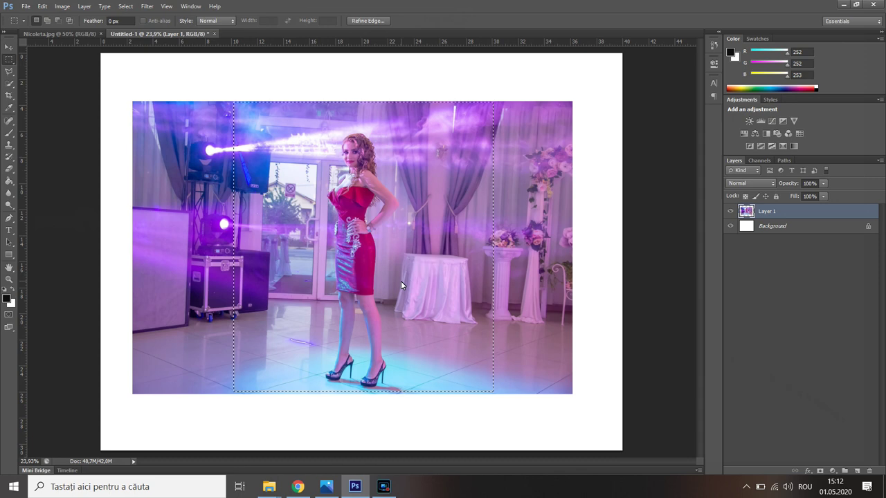
{"action": "left_click", "coordinate": [821, 471]}
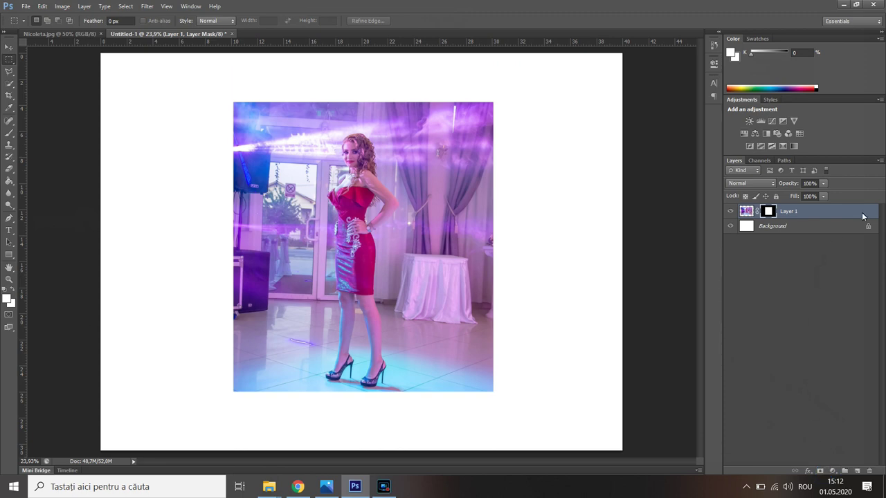
Enable a Drop Shadow in Layer 1's Blending Options and lower its opacity
{"action": "right_click", "coordinate": [863, 216]}
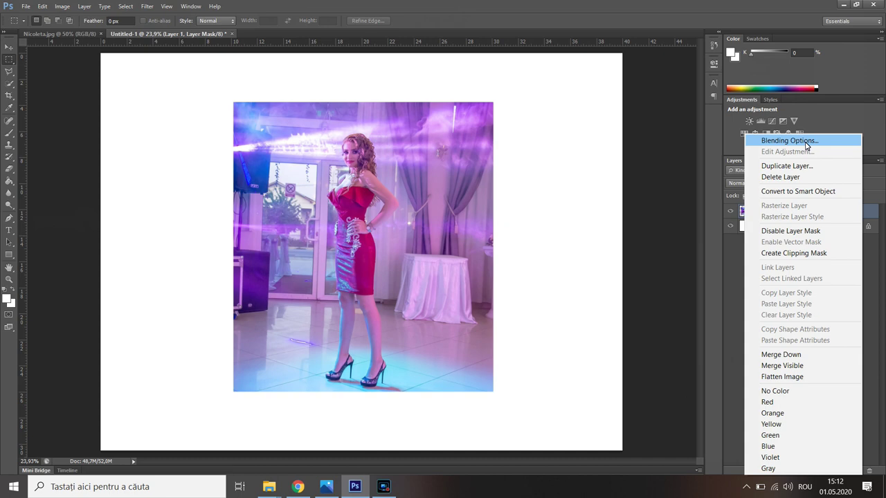
{"action": "left_click", "coordinate": [805, 142]}
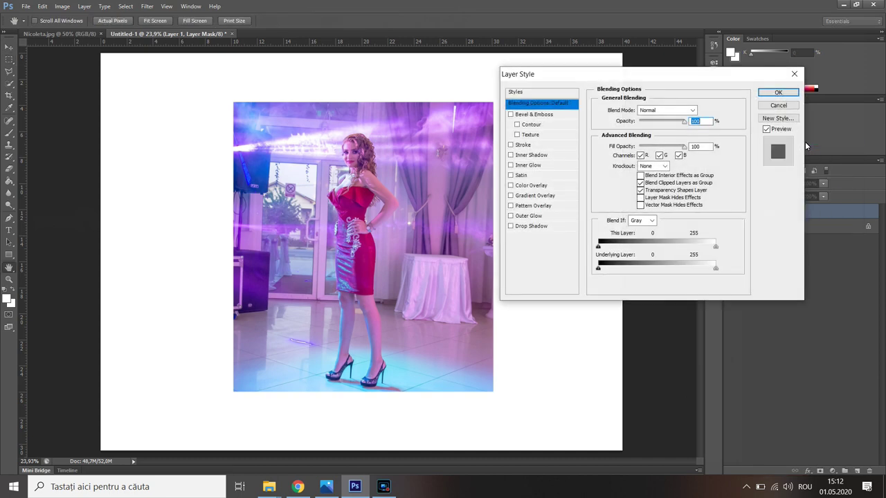
{"action": "left_click_drag", "start_coordinate": [659, 79], "coordinate": [732, 140]}
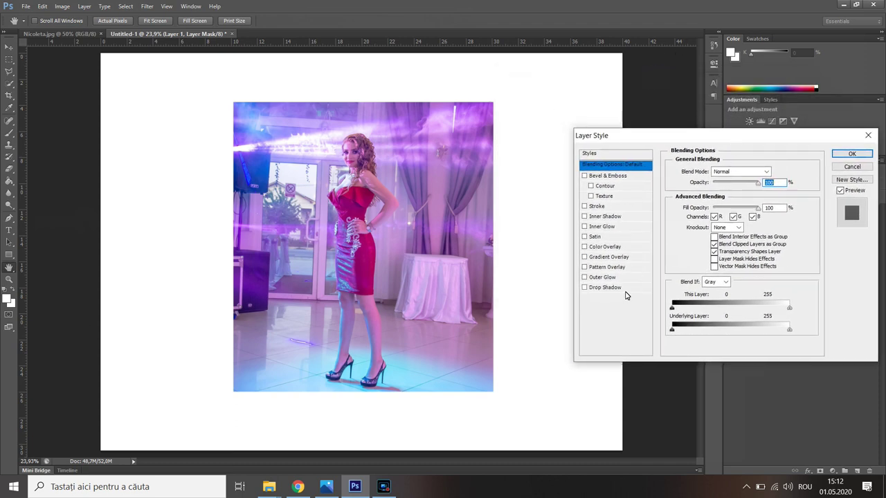
{"action": "left_click", "coordinate": [626, 290]}
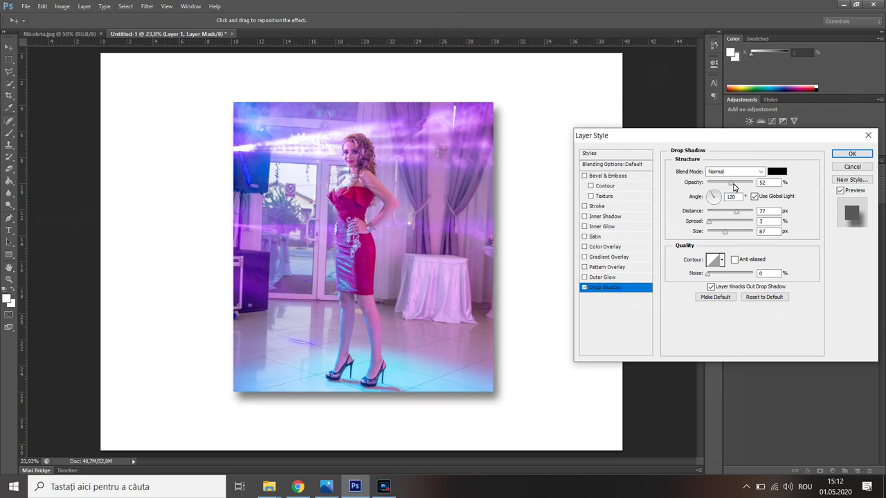
{"action": "mouse_move", "coordinate": [732, 183]}
{"action": "left_mouse_down"}
{"action": "mouse_move", "coordinate": [720, 193]}
{"action": "mouse_move", "coordinate": [740, 193]}
{"action": "left_mouse_up"}
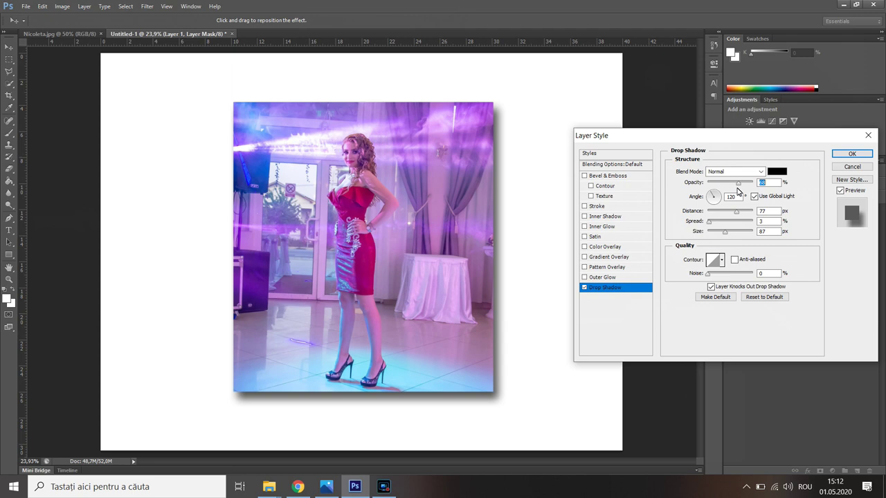
{"action": "left_click_drag", "start_coordinate": [739, 191], "coordinate": [736, 191]}
Set the drop shadow to Multiply blending, 10% spread and 92 px size
{"action": "left_click", "coordinate": [761, 171]}
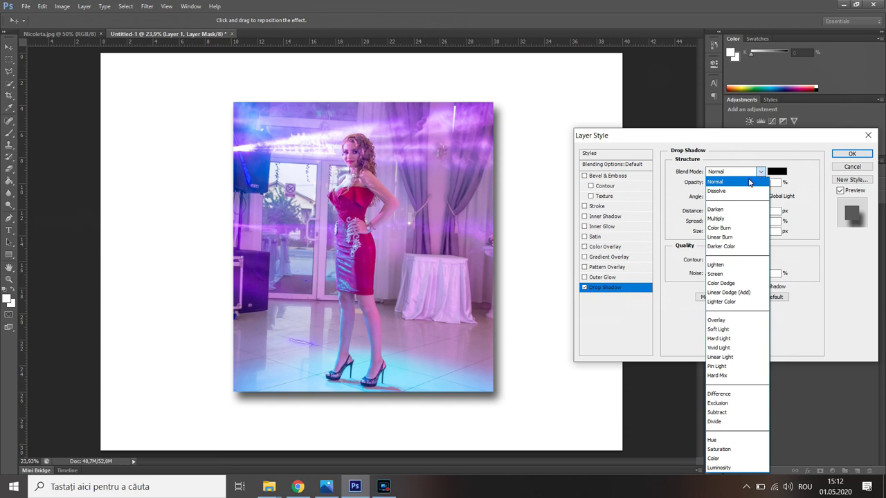
{"action": "left_click", "coordinate": [721, 220]}
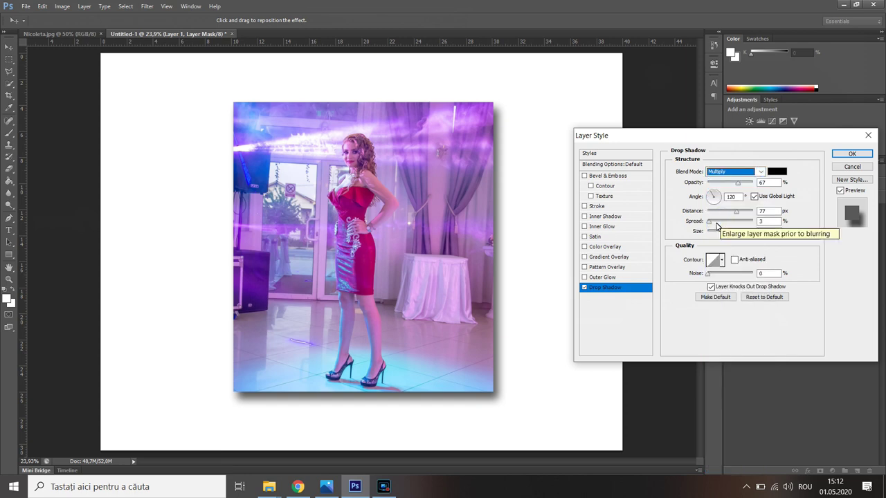
{"action": "mouse_move", "coordinate": [710, 222]}
{"action": "left_mouse_down"}
{"action": "mouse_move", "coordinate": [734, 227]}
{"action": "mouse_move", "coordinate": [713, 231]}
{"action": "left_mouse_up"}
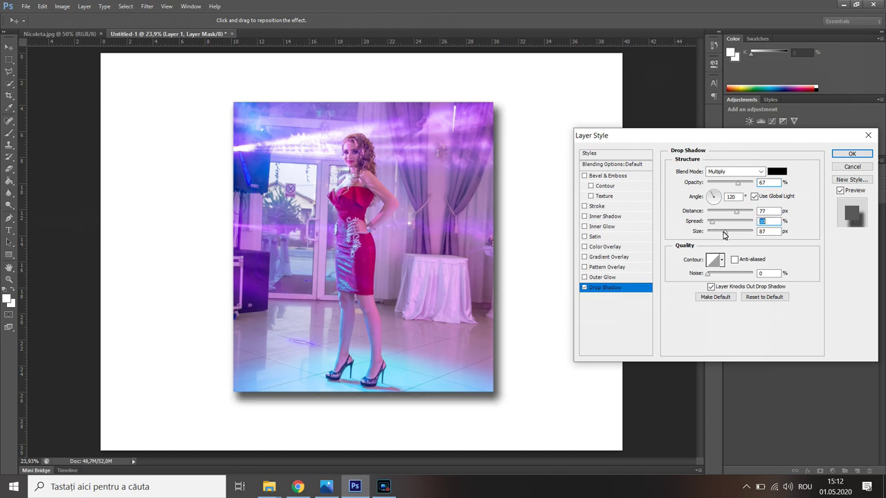
{"action": "mouse_move", "coordinate": [733, 236]}
{"action": "left_mouse_down"}
{"action": "mouse_move", "coordinate": [719, 241]}
{"action": "mouse_move", "coordinate": [728, 240]}
{"action": "left_mouse_up"}
Give the shadow 85 px distance, 149° angle and lighter opacity, then apply it
{"action": "left_click_drag", "start_coordinate": [737, 214], "coordinate": [706, 213]}
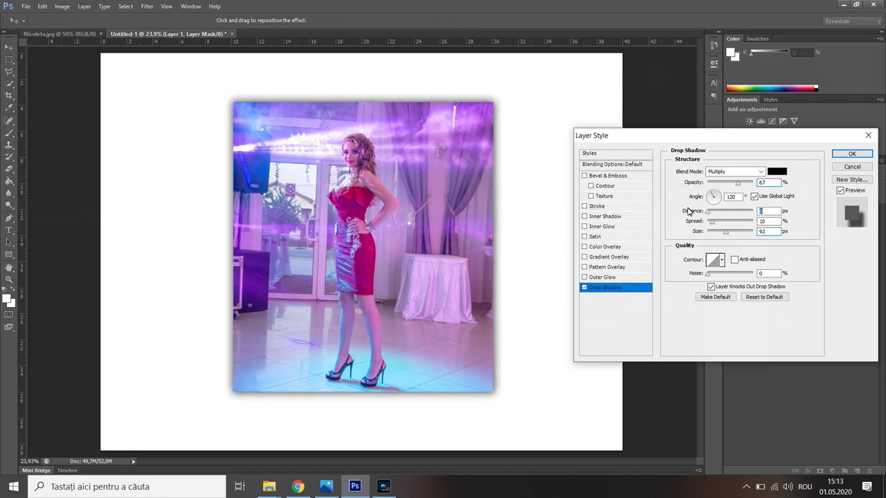
{"action": "left_click_drag", "start_coordinate": [689, 211], "coordinate": [736, 216]}
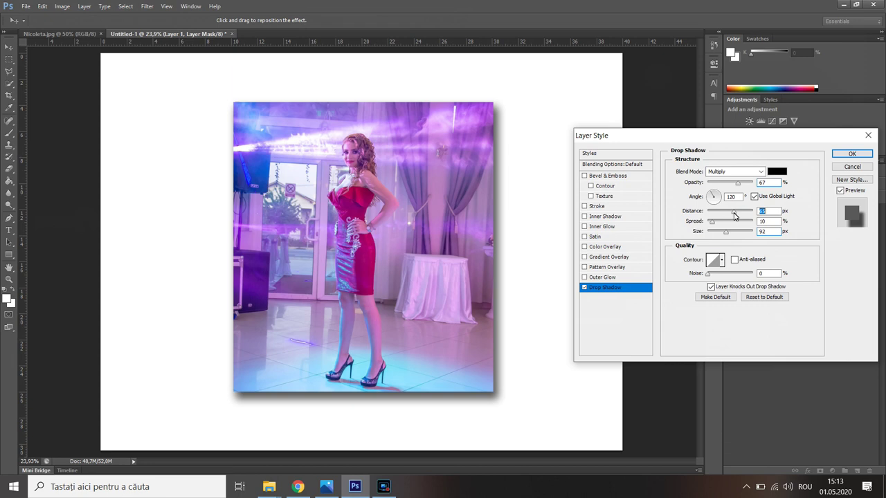
{"action": "left_click_drag", "start_coordinate": [735, 216], "coordinate": [740, 217]}
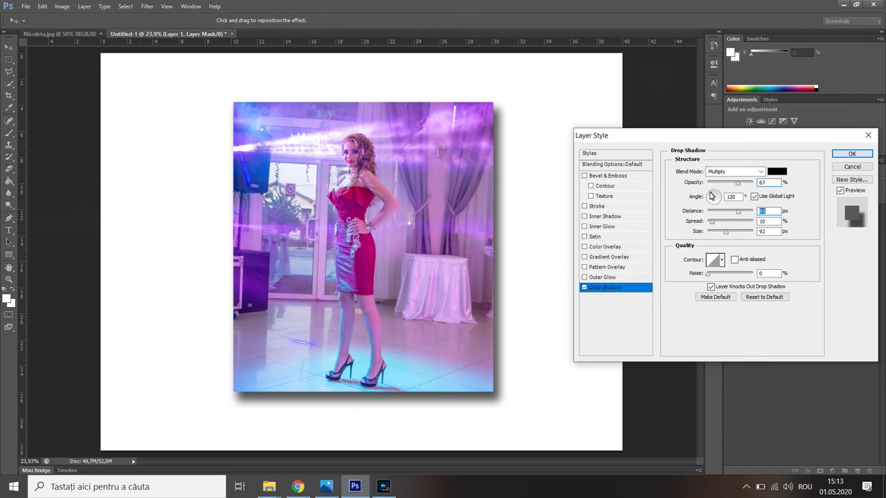
{"action": "left_click_drag", "start_coordinate": [710, 196], "coordinate": [719, 205]}
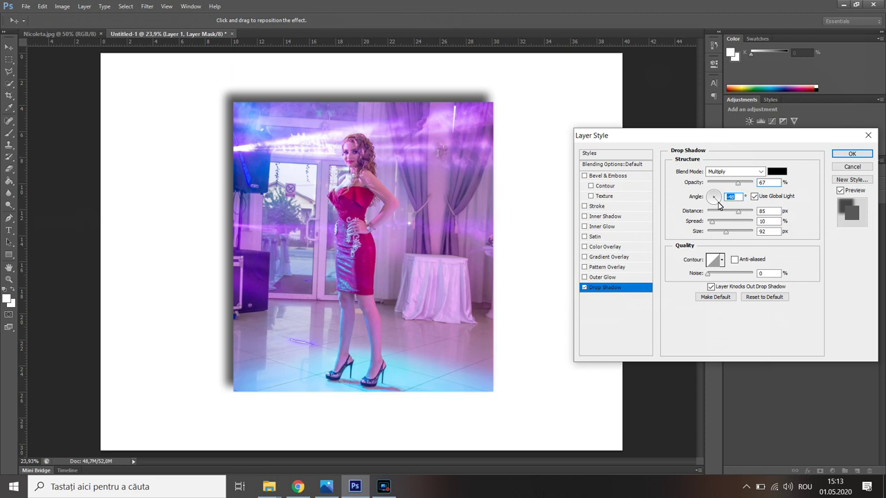
{"action": "left_click_drag", "start_coordinate": [718, 203], "coordinate": [703, 200]}
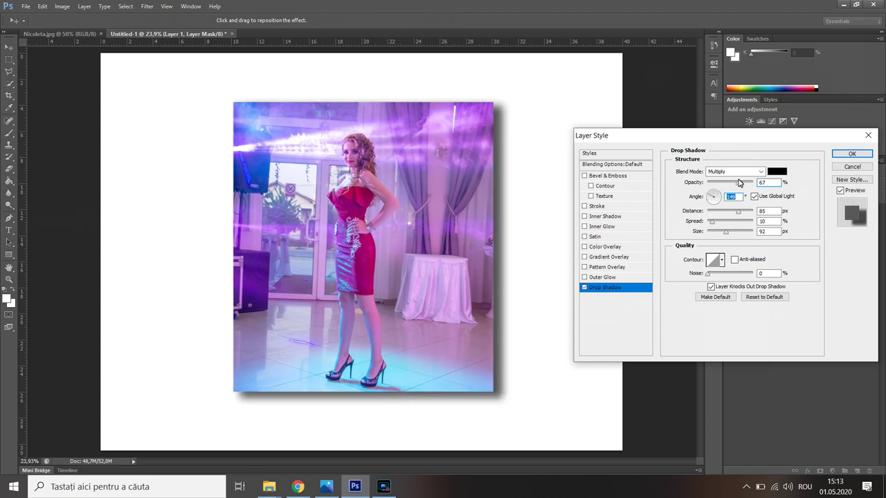
{"action": "left_click_drag", "start_coordinate": [738, 183], "coordinate": [731, 189]}
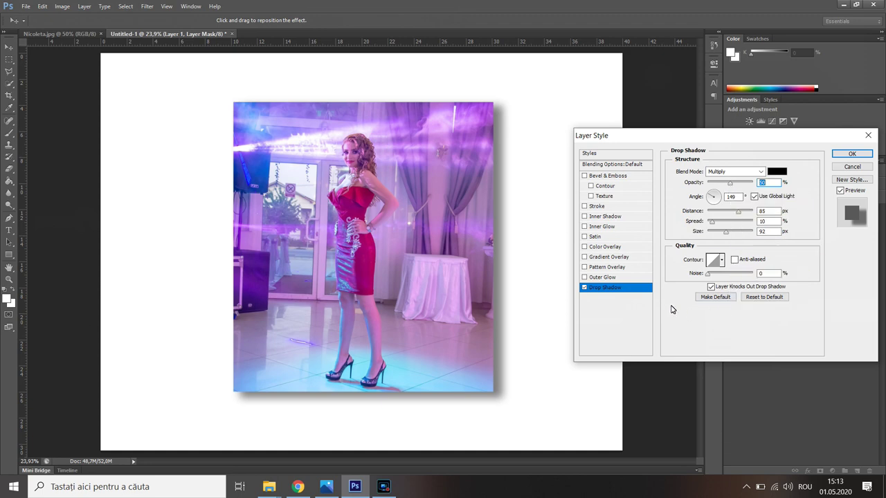
{"action": "left_click", "coordinate": [847, 153]}
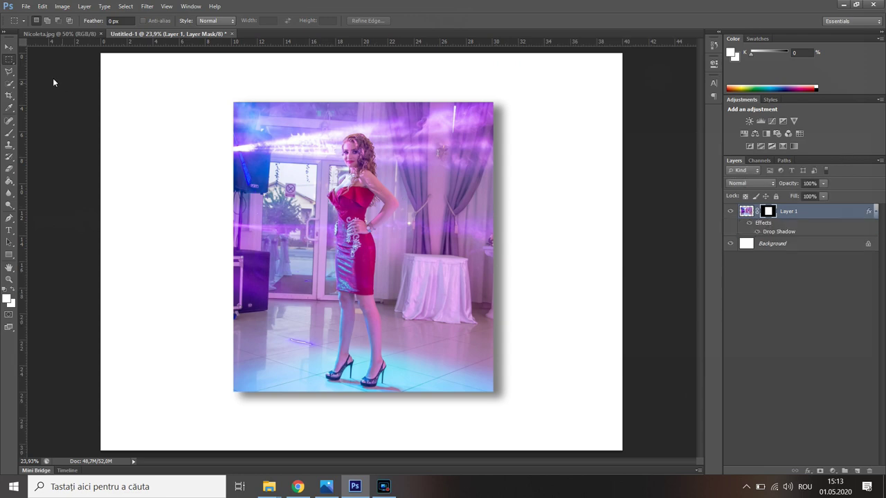
Move the shadowed photo to near the centre of the canvas
{"action": "left_click", "coordinate": [9, 47]}
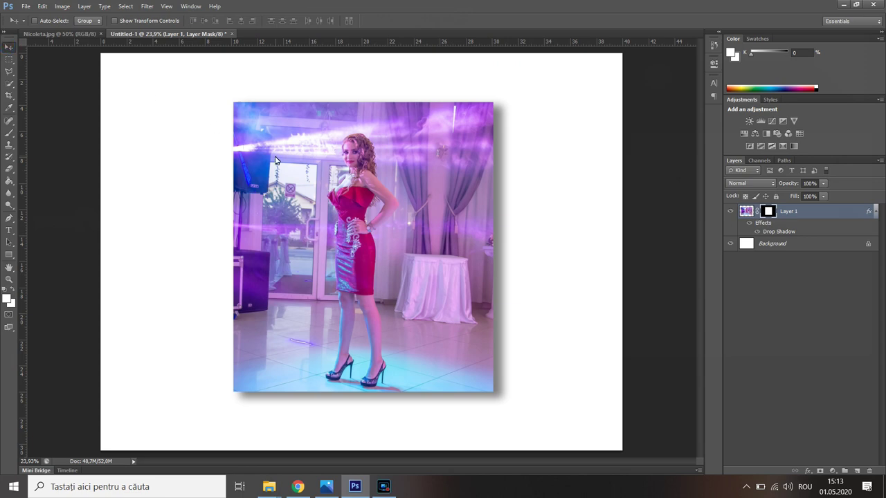
{"action": "mouse_move", "coordinate": [330, 225]}
{"action": "left_mouse_down"}
{"action": "mouse_move", "coordinate": [346, 256]}
{"action": "mouse_move", "coordinate": [468, 204]}
{"action": "mouse_move", "coordinate": [378, 273]}
{"action": "left_mouse_up"}
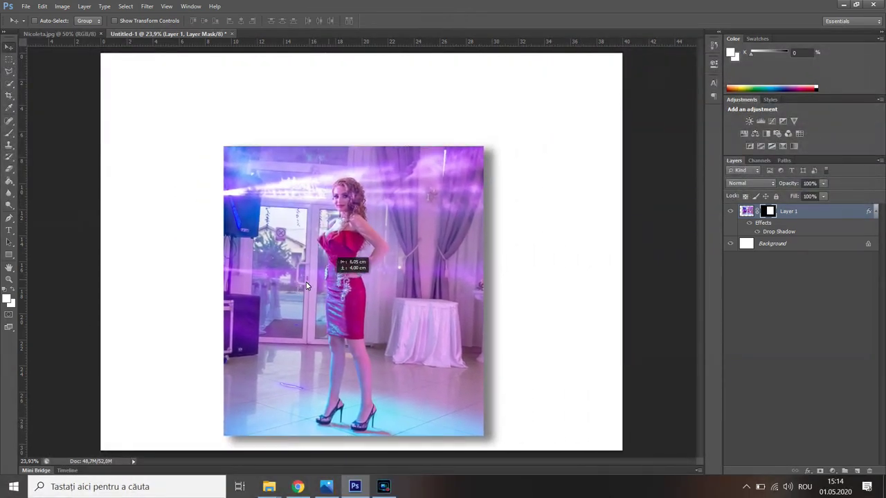
{"action": "mouse_move", "coordinate": [378, 273]}
{"action": "left_mouse_down"}
{"action": "mouse_move", "coordinate": [275, 232]}
{"action": "mouse_move", "coordinate": [310, 222]}
{"action": "mouse_move", "coordinate": [415, 223]}
{"action": "mouse_move", "coordinate": [397, 234]}
{"action": "left_mouse_up"}
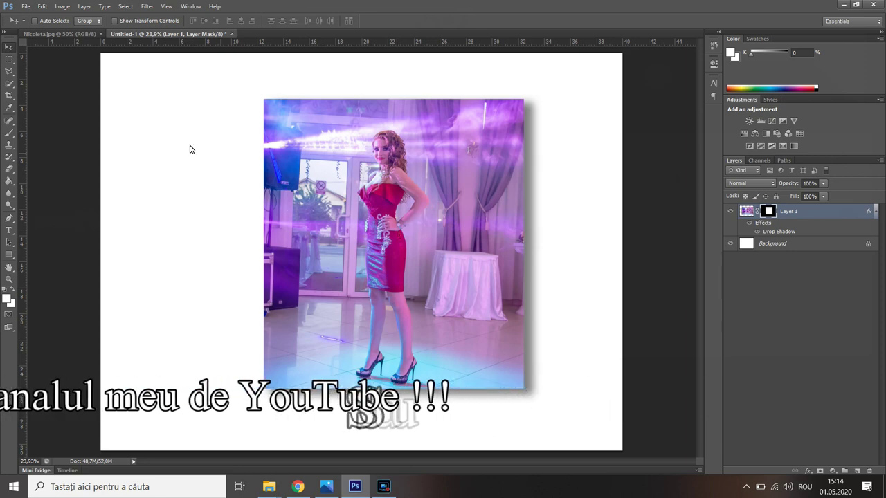